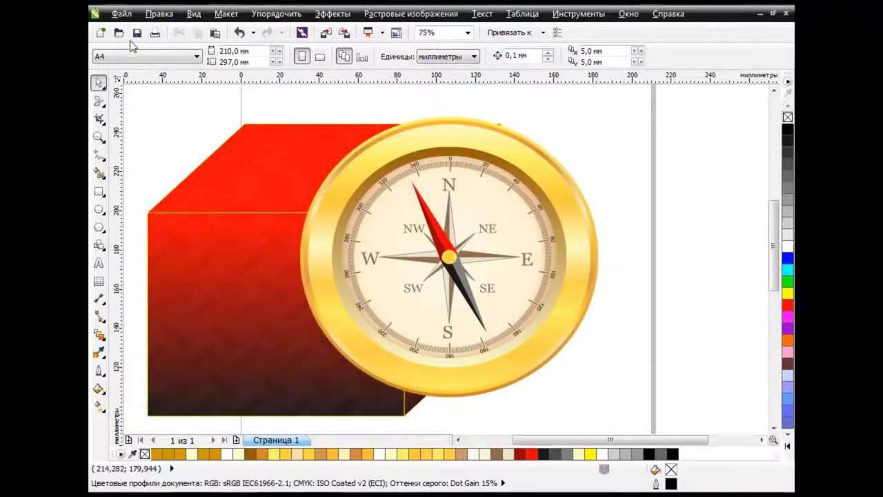
# Flatten the gold compass to 43.039 mm tall (28.2%) and lay it on the cube's top.
pyautogui.click(454, 275)
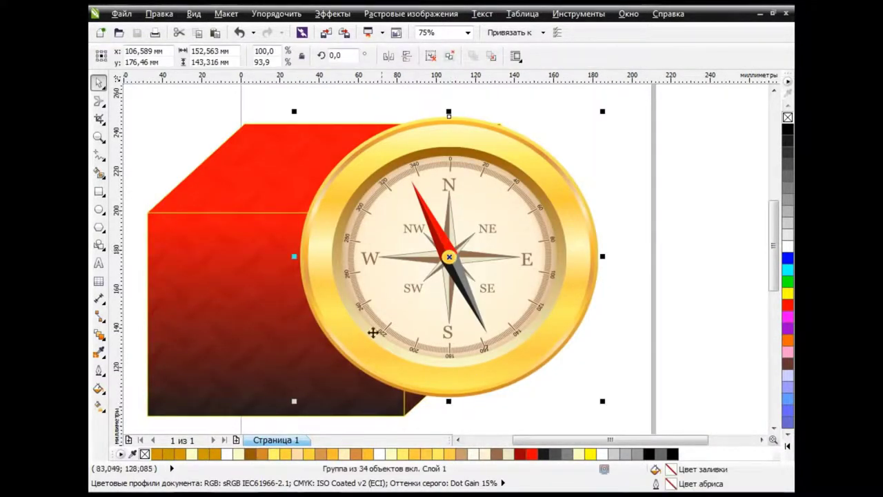
pyautogui.moveTo(449, 401); pyautogui.dragTo(451, 345)
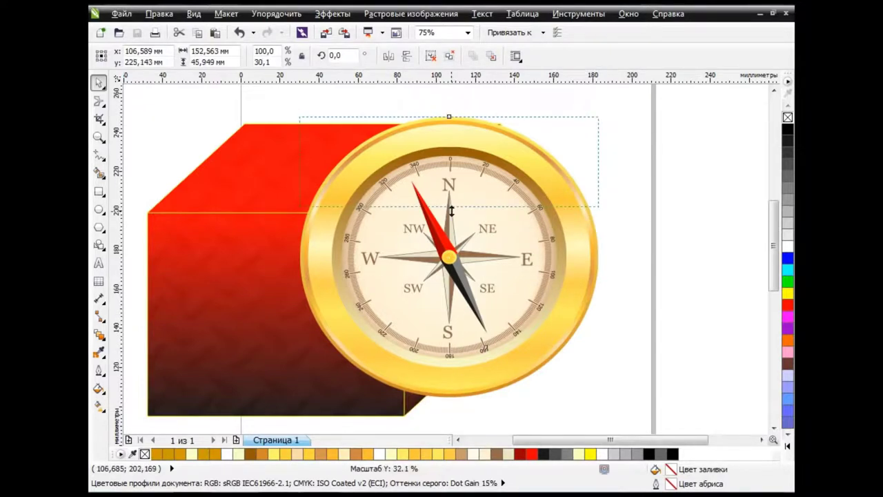
pyautogui.moveTo(452, 211); pyautogui.dragTo(452, 211)
pyautogui.moveTo(440, 167); pyautogui.dragTo(440, 168)
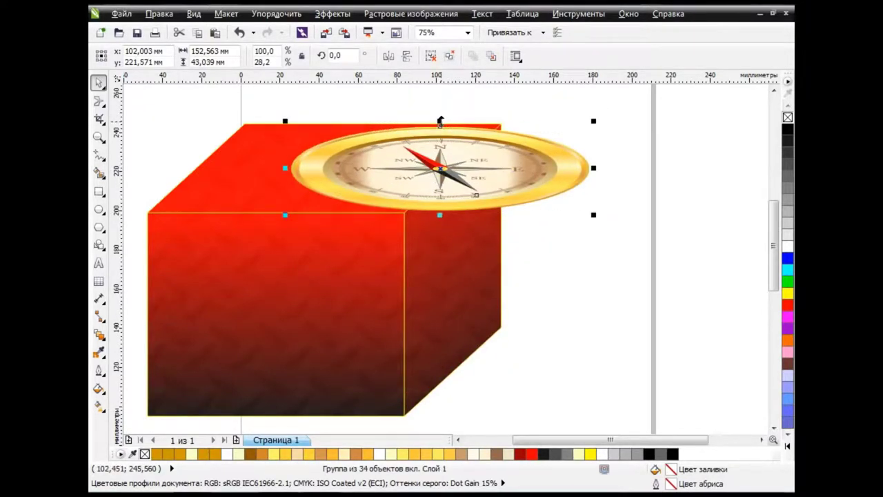
pyautogui.click(604, 261)
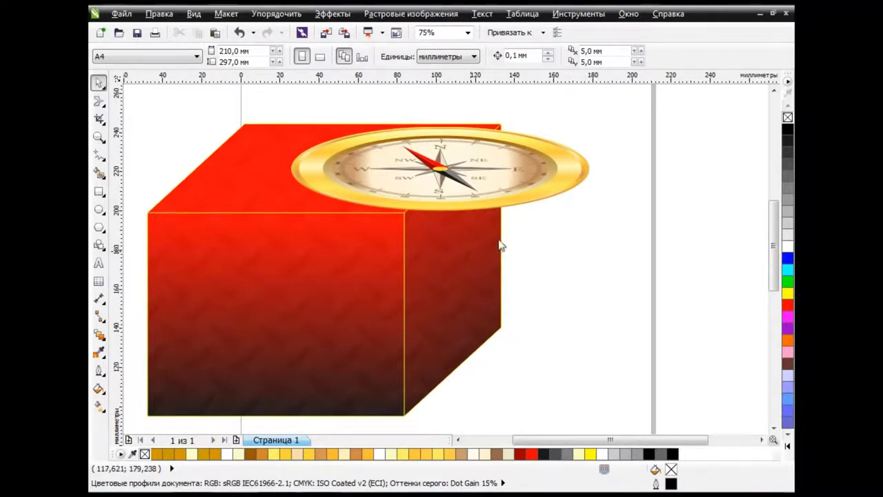
pyautogui.click(480, 169)
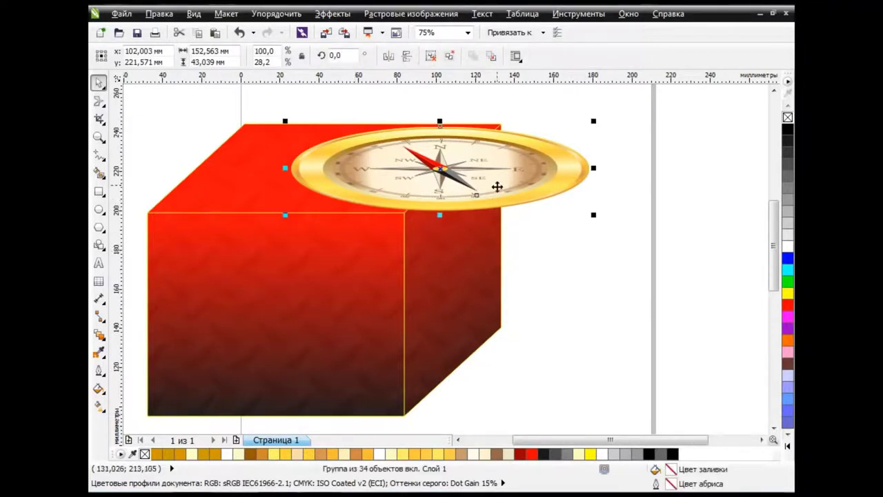
pyautogui.click(563, 275)
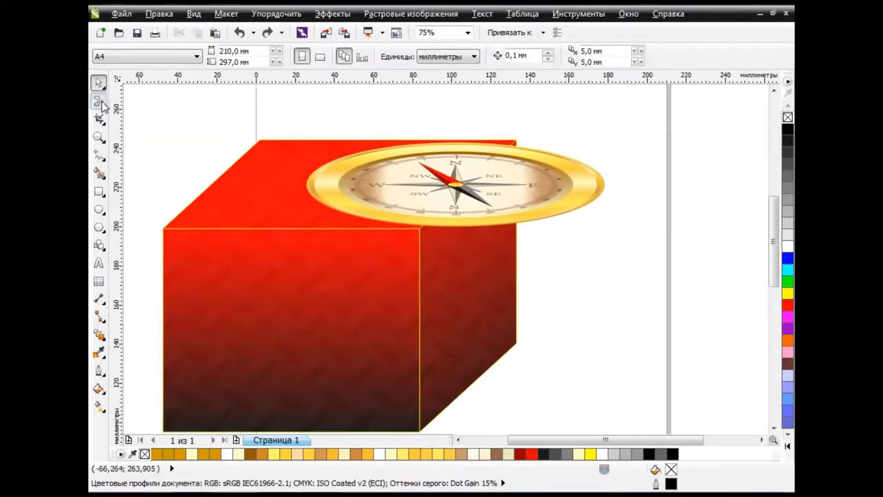
# With the Smear tool, drag the compass's right side down over the cube's front edge.
pyautogui.click(101, 102)
pyautogui.click(182, 157)
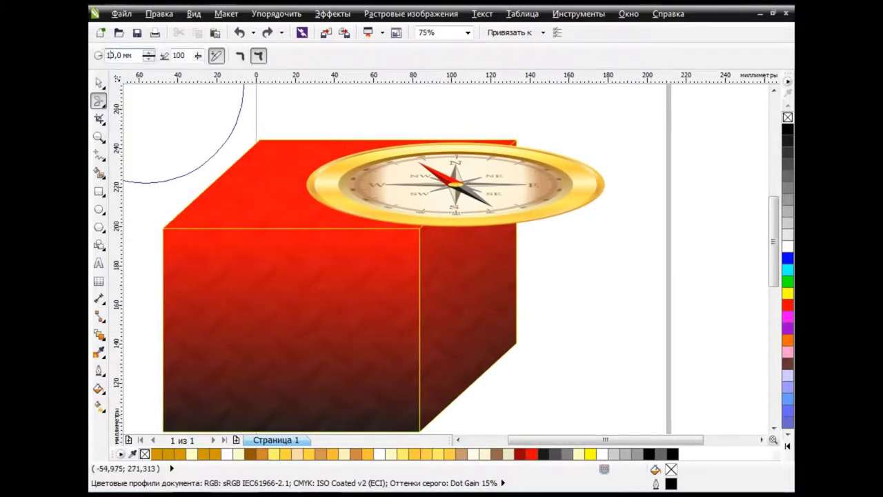
pyautogui.moveTo(549, 185); pyautogui.dragTo(519, 303)
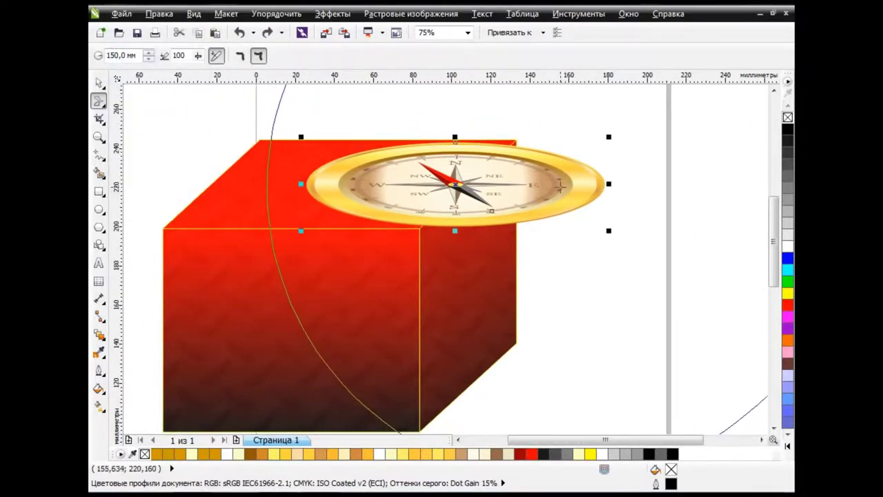
pyautogui.scroll(3, 470, 318)
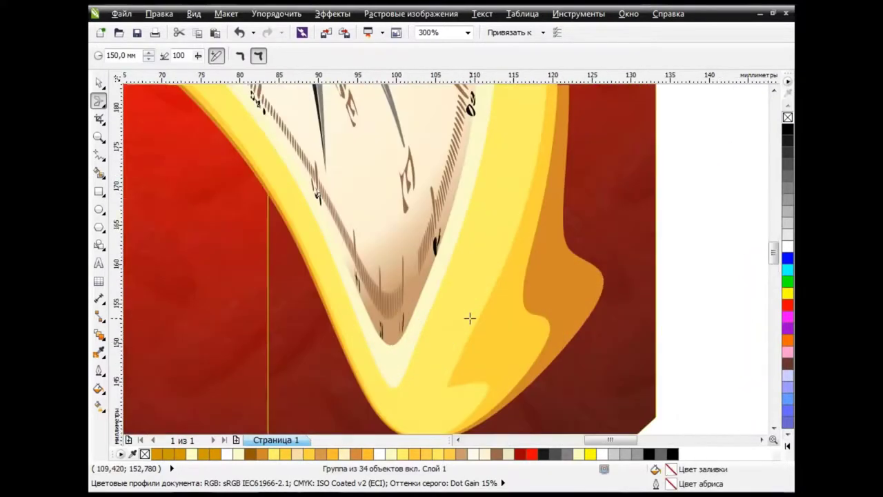
pyautogui.scroll(-3, 404, 121)
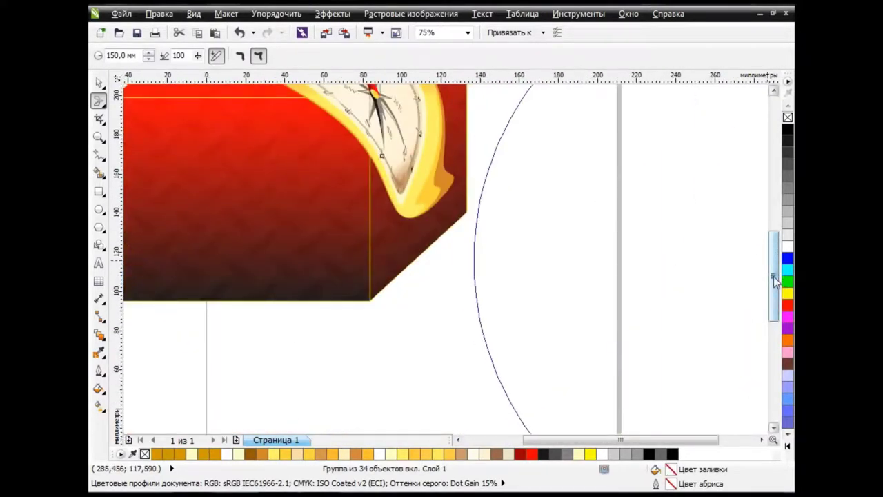
pyautogui.moveTo(568, 443); pyautogui.dragTo(555, 442)
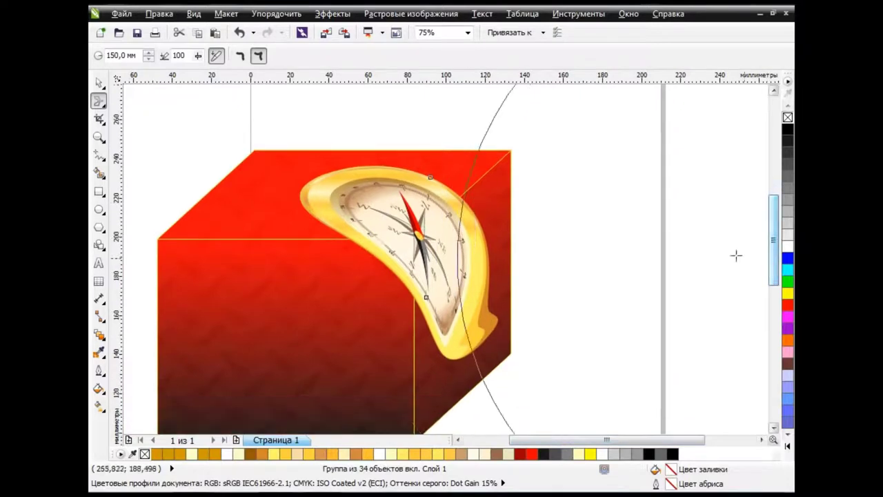
# Smear the compass further so it droops down the cube's right side.
pyautogui.moveTo(733, 253); pyautogui.dragTo(426, 233)
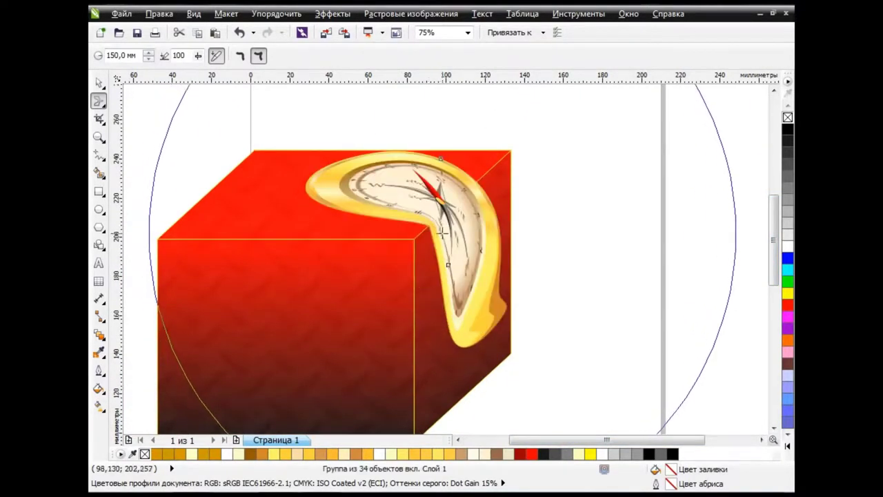
pyautogui.scroll(5, 354, 200)
pyautogui.scroll(-2, 355, 201)
pyautogui.scroll(-2, 354, 201)
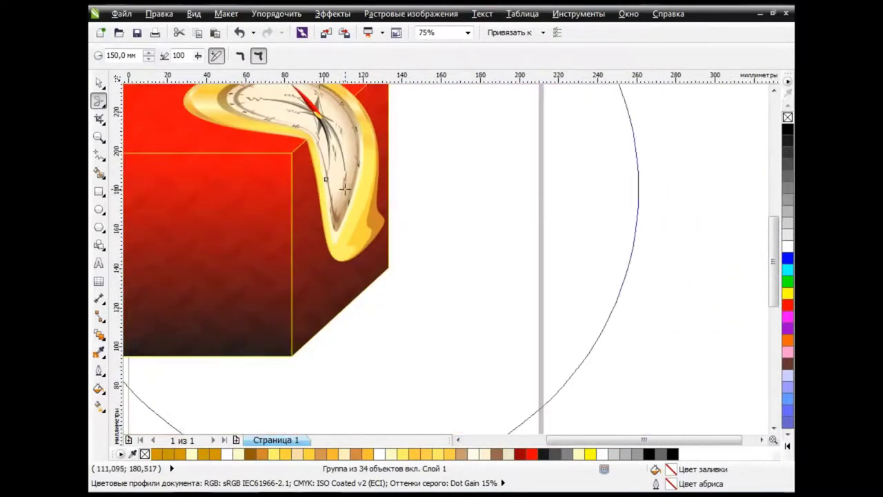
pyautogui.scroll(3, 635, 201)
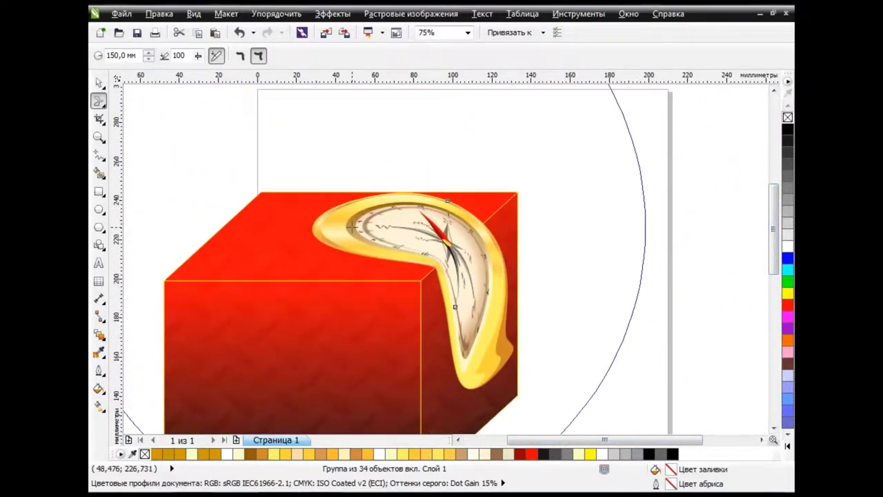
pyautogui.scroll(2, 483, 302)
pyautogui.scroll(1, 483, 302)
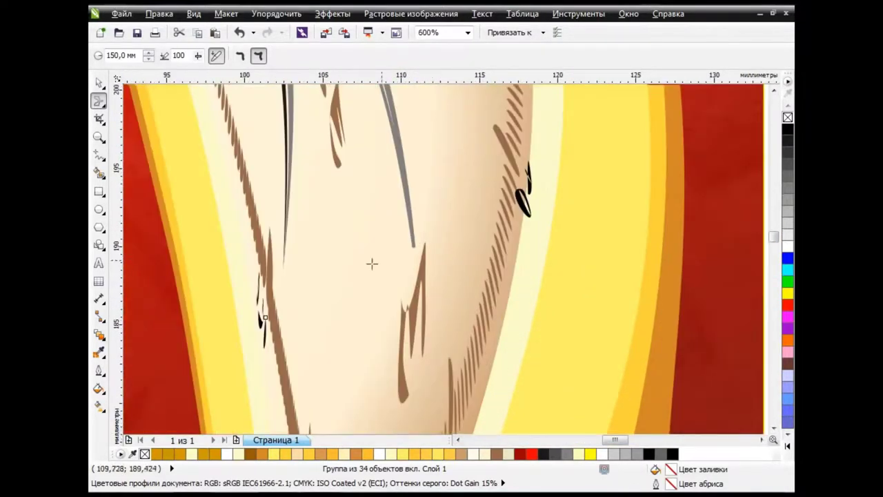
pyautogui.scroll(-1, 372, 263)
pyautogui.scroll(-1, 391, 219)
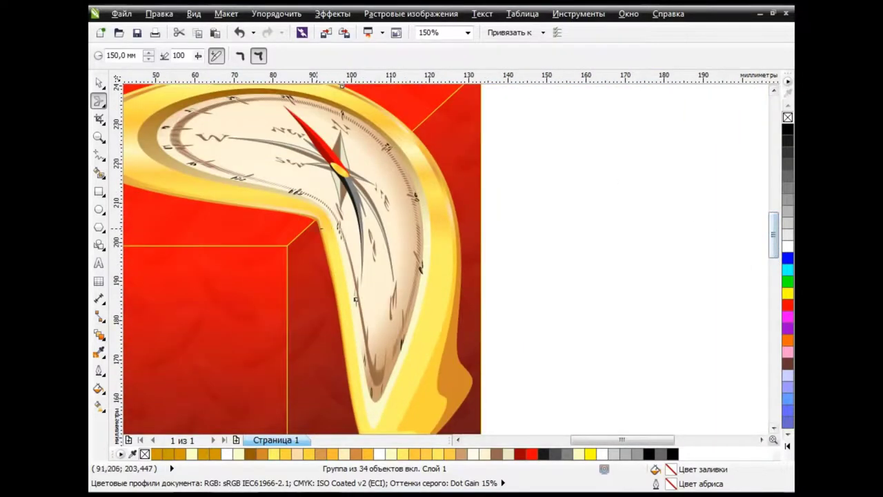
pyautogui.scroll(-1, 319, 226)
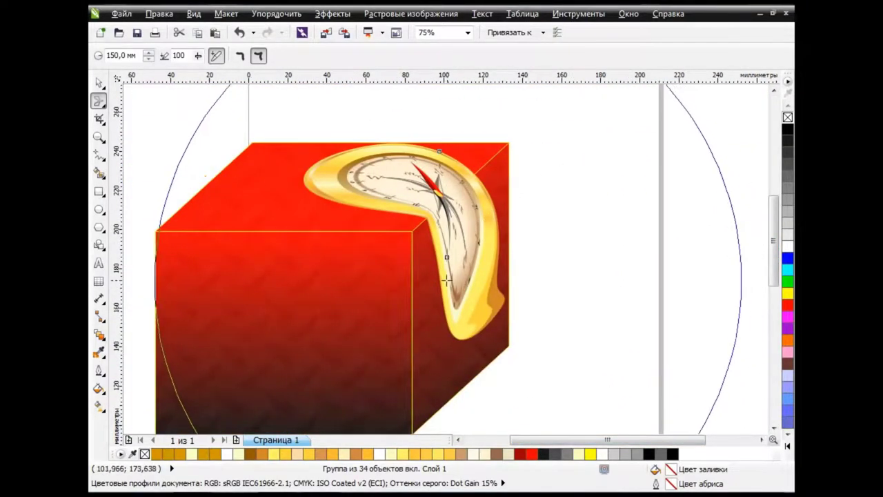
# Reduce the smear nib to 50 mm and reshape the drip narrower against the cube's side.
pyautogui.doubleClick(116, 55)
pyautogui.write('50')
pyautogui.press('Return')
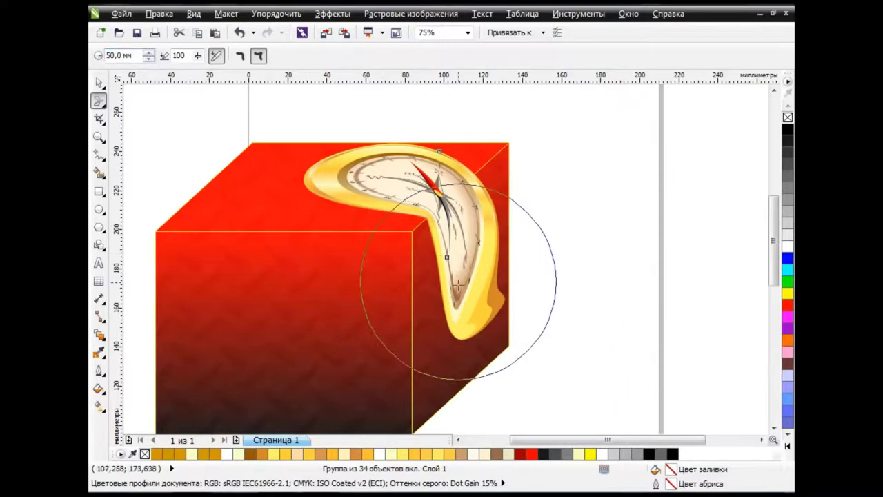
pyautogui.moveTo(458, 284)
pyautogui.mouseDown()
pyautogui.moveTo(438, 285)
pyautogui.moveTo(433, 266)
pyautogui.moveTo(439, 316)
pyautogui.mouseUp()
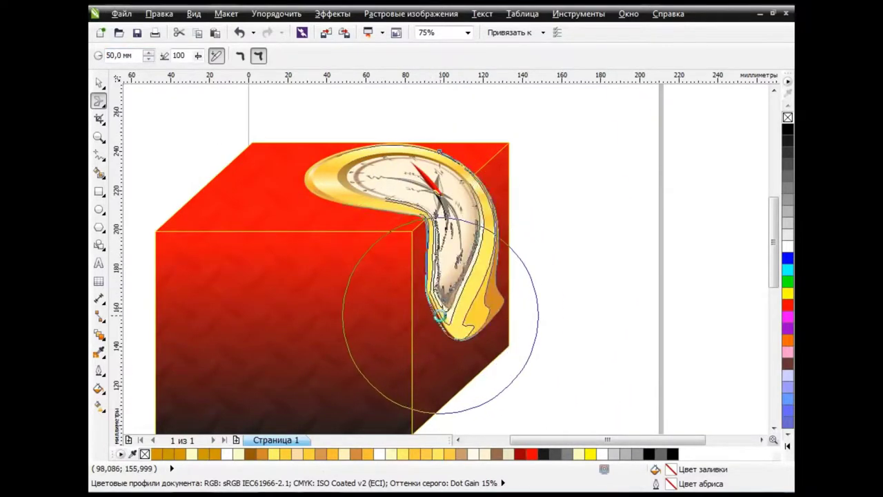
pyautogui.scroll(1, 436, 270)
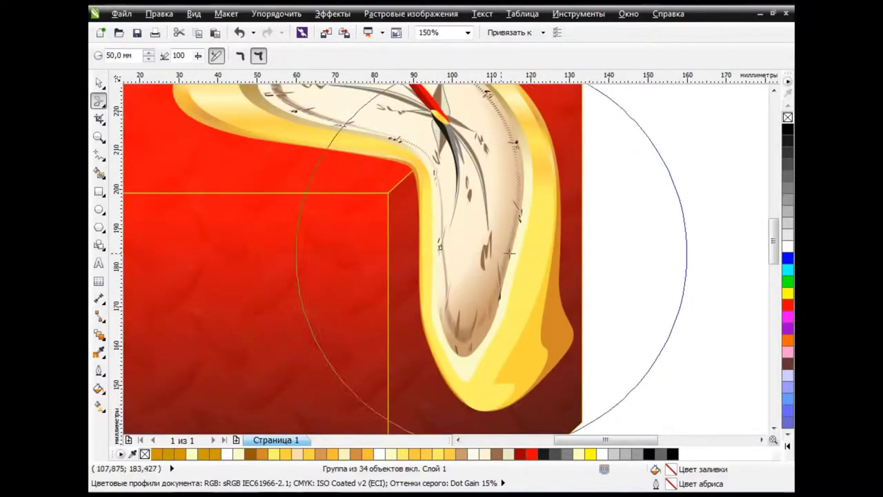
pyautogui.scroll(-1, 509, 253)
pyautogui.press('space')
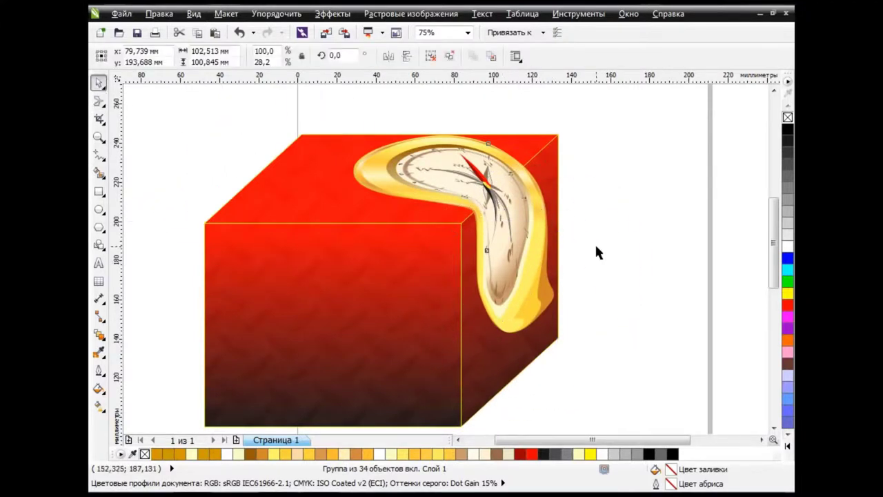
pyautogui.scroll(1, 598, 301)
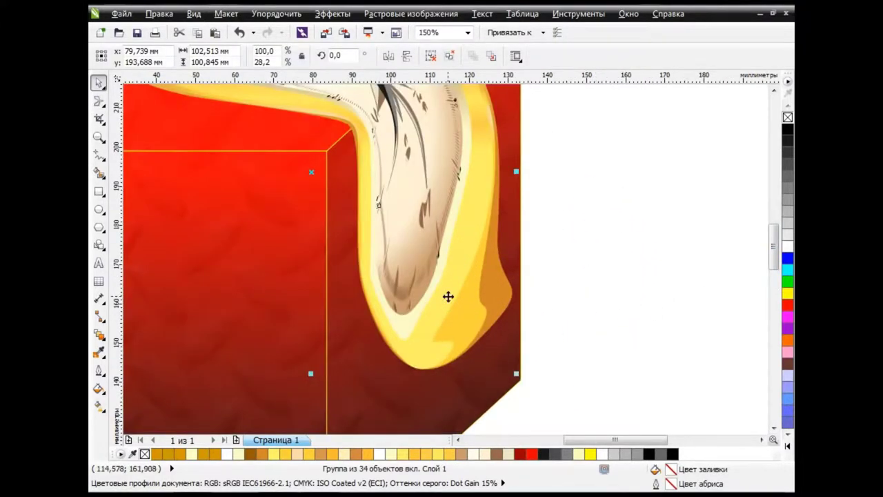
# With the Shape tool, reshape the drip's lower curve and remove its extra node.
pyautogui.click(101, 102)
pyautogui.click(142, 97)
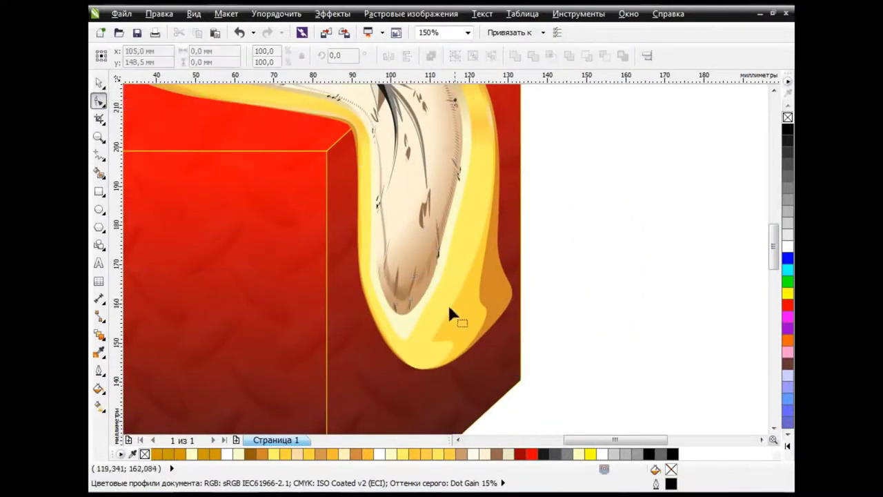
pyautogui.click(447, 303)
pyautogui.click(414, 368)
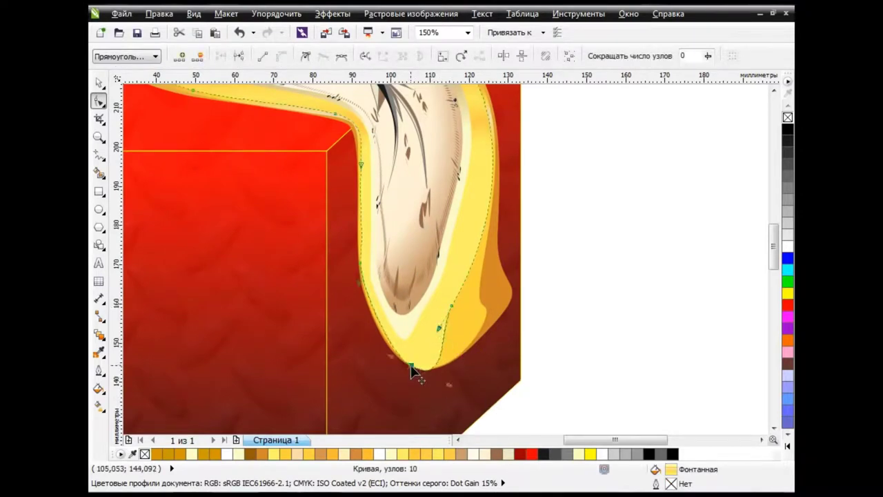
pyautogui.moveTo(452, 307); pyautogui.dragTo(444, 309)
pyautogui.moveTo(441, 371); pyautogui.dragTo(407, 349)
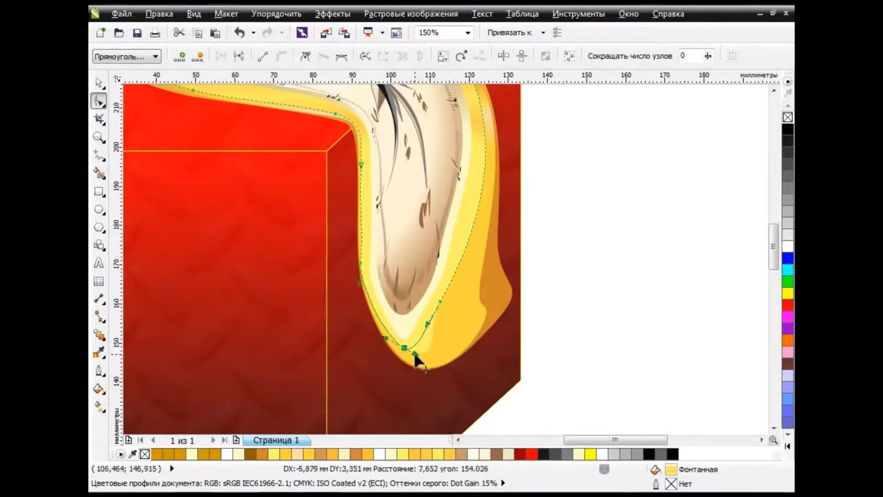
pyautogui.moveTo(441, 307); pyautogui.dragTo(443, 307)
pyautogui.click(482, 332)
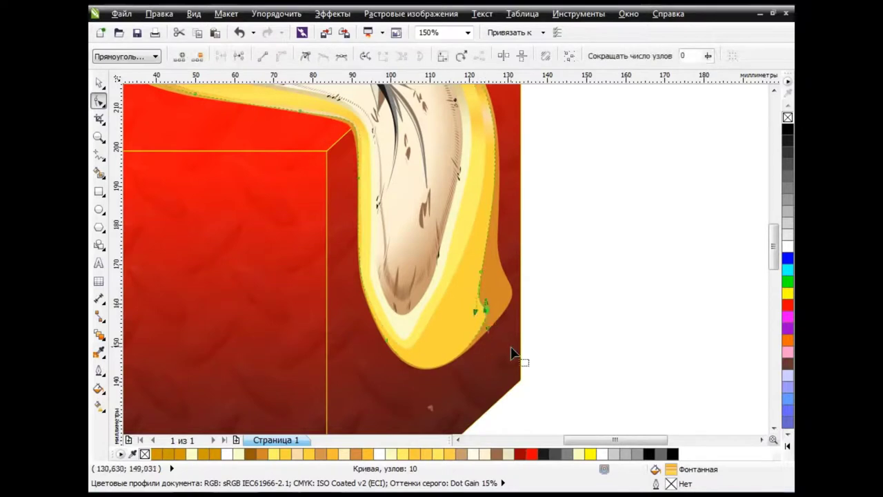
# Pull the drip's orange outer rim in to hug the gold rim, removing the bulge.
pyautogui.moveTo(512, 352)
pyautogui.mouseDown()
pyautogui.moveTo(434, 385)
pyautogui.moveTo(422, 357)
pyautogui.moveTo(478, 272)
pyautogui.mouseUp()
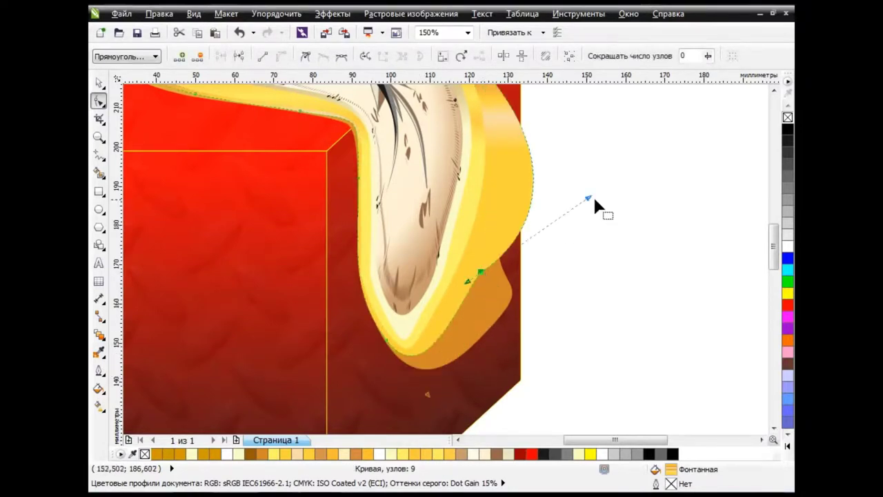
pyautogui.moveTo(595, 205)
pyautogui.mouseDown()
pyautogui.moveTo(484, 132)
pyautogui.moveTo(520, 134)
pyautogui.mouseUp()
pyautogui.moveTo(487, 320)
pyautogui.mouseDown()
pyautogui.moveTo(469, 336)
pyautogui.moveTo(457, 328)
pyautogui.mouseUp()
pyautogui.moveTo(496, 278)
pyautogui.mouseDown()
pyautogui.moveTo(461, 330)
pyautogui.moveTo(449, 317)
pyautogui.mouseUp()
pyautogui.moveTo(488, 235); pyautogui.dragTo(488, 233)
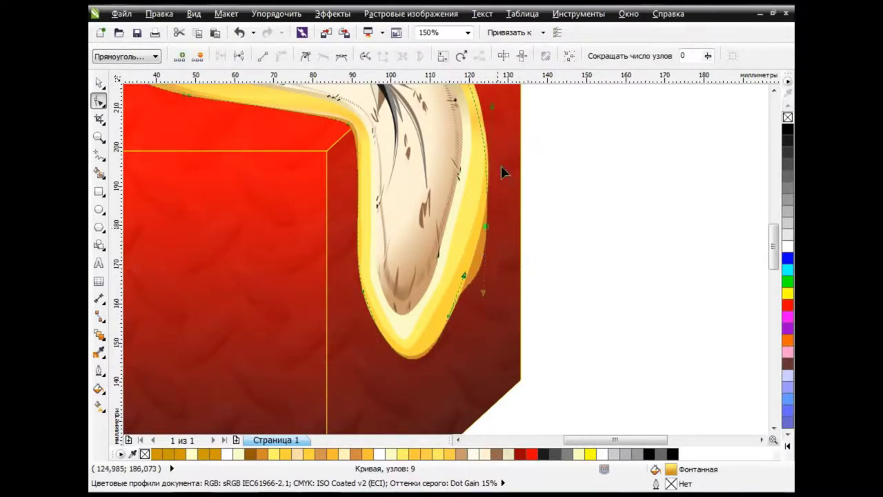
pyautogui.moveTo(504, 97); pyautogui.dragTo(509, 93)
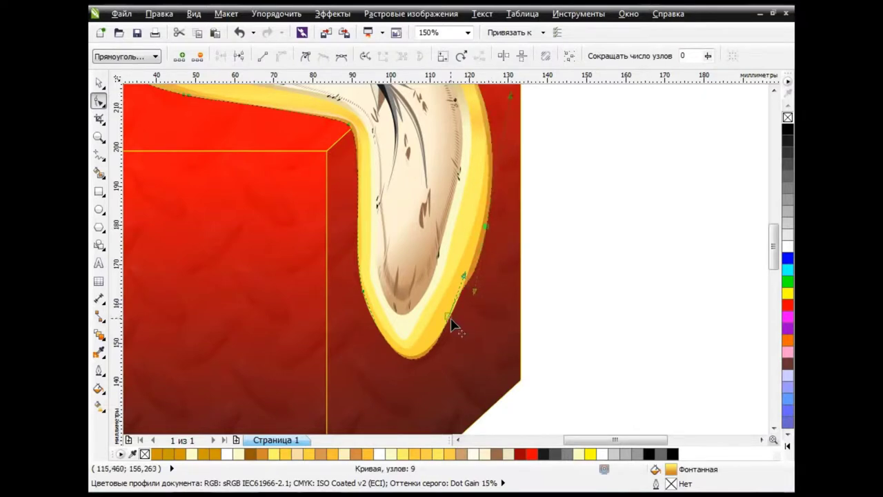
pyautogui.moveTo(451, 321)
pyautogui.mouseDown()
pyautogui.moveTo(480, 294)
pyautogui.moveTo(457, 319)
pyautogui.mouseUp()
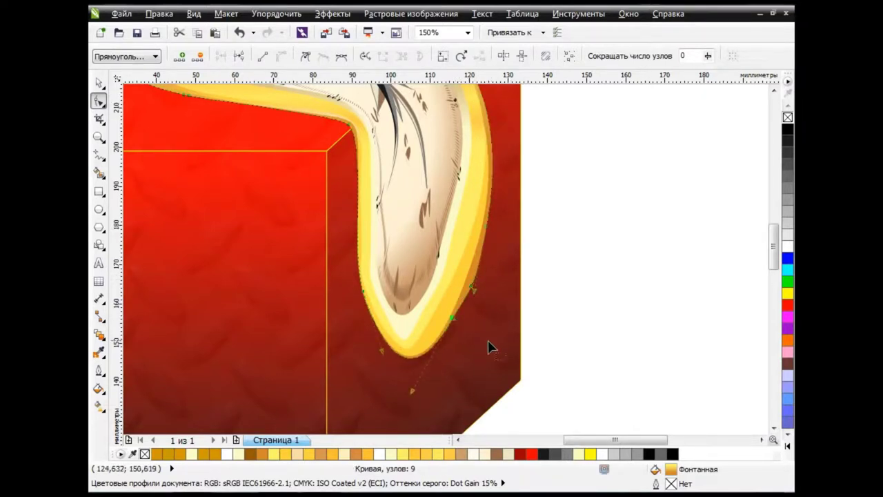
pyautogui.scroll(-2, 445, 263)
# Drag the top bump's nodes down so the rim lies flat along the cube's top.
pyautogui.click(100, 83)
pyautogui.scroll(4, 376, 100)
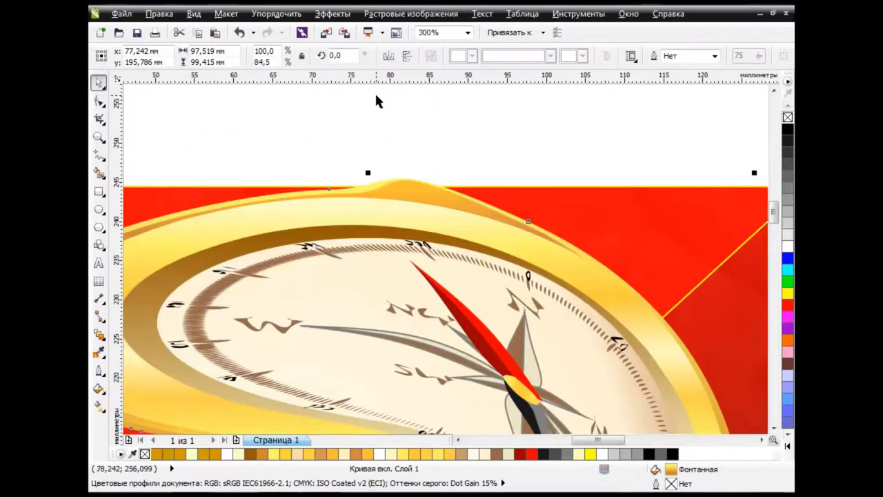
pyautogui.click(102, 102)
pyautogui.click(527, 227)
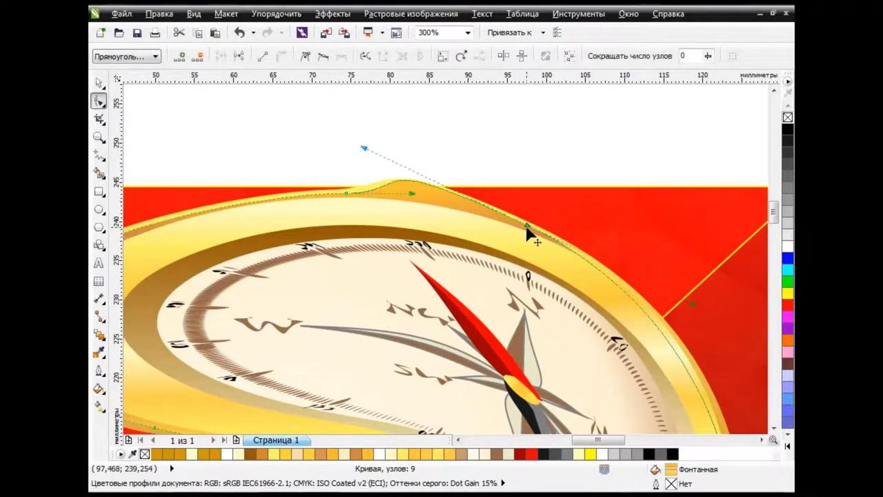
pyautogui.moveTo(359, 147); pyautogui.dragTo(461, 200)
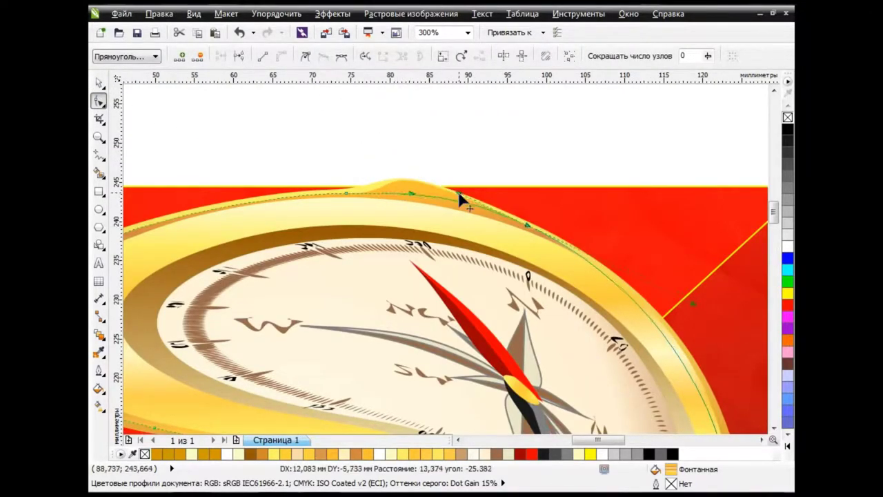
pyautogui.click(400, 182)
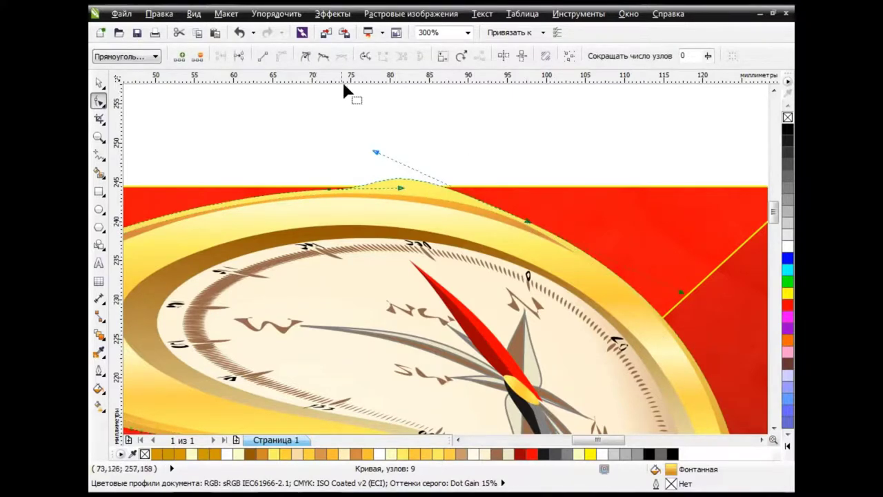
pyautogui.moveTo(376, 159); pyautogui.dragTo(438, 191)
pyautogui.click(100, 83)
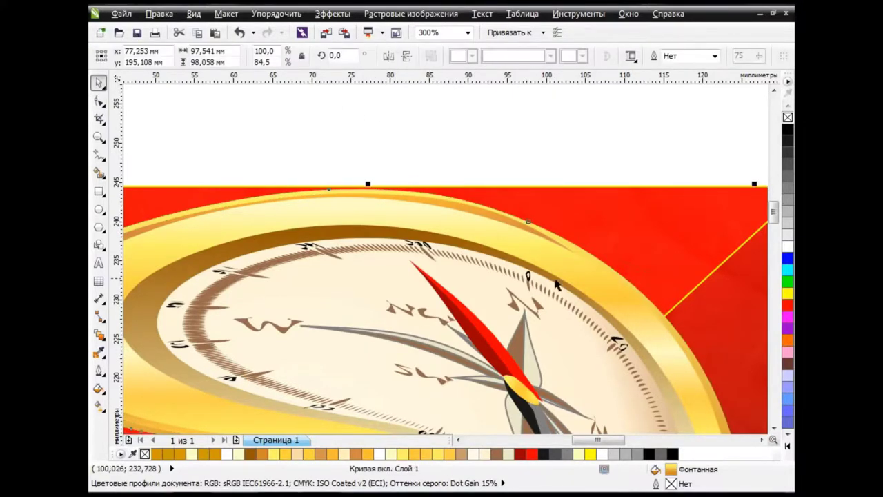
pyautogui.press('F3')
# Zoom out and inspect the melted compass, checking its rim sits flush with the cube.
pyautogui.moveTo(777, 237); pyautogui.dragTo(777, 262)
pyautogui.press('F3')
pyautogui.moveTo(607, 440); pyautogui.dragTo(680, 442)
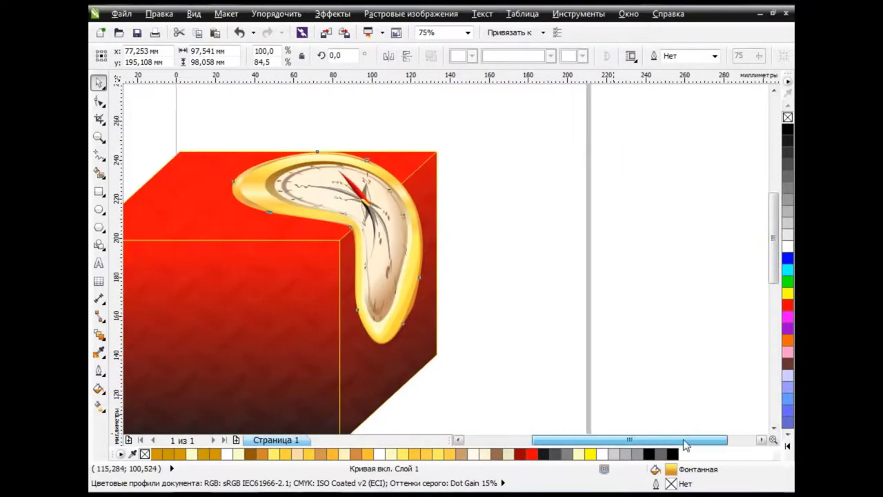
pyautogui.click(523, 316)
pyautogui.scroll(1, 409, 293)
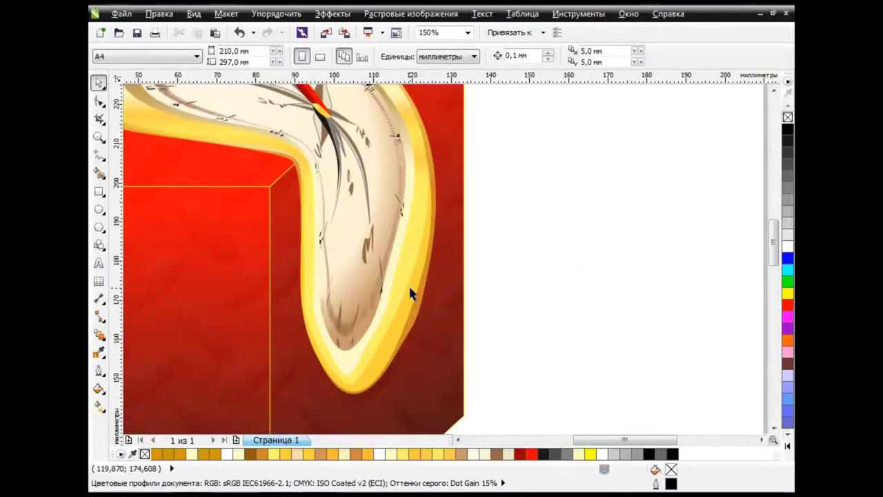
pyautogui.click(400, 272)
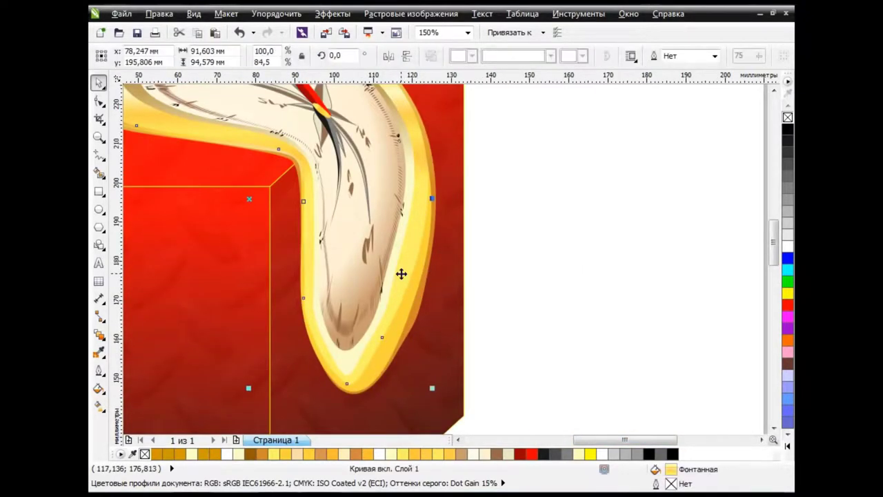
pyautogui.press('Escape')
pyautogui.scroll(-1, 417, 288)
pyautogui.press('F10')
pyautogui.click(395, 272)
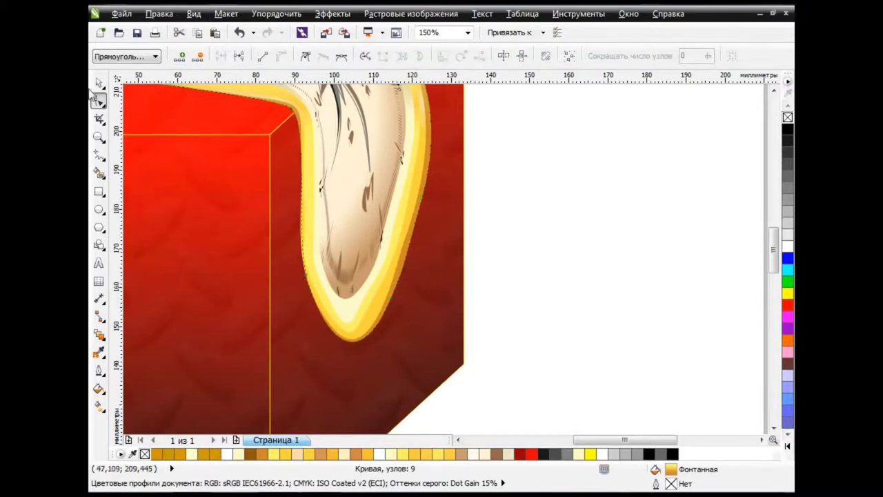
pyautogui.click(98, 82)
pyautogui.click(506, 240)
pyautogui.scroll(3, 525, 234)
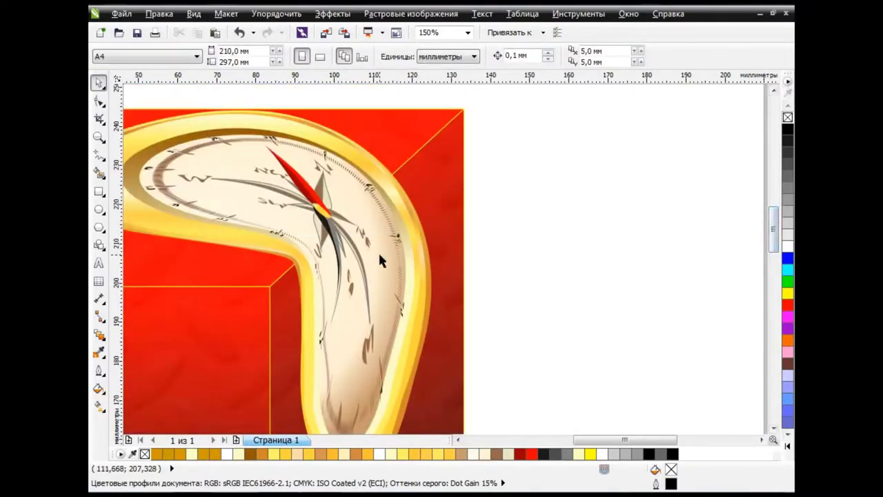
pyautogui.press('F3')
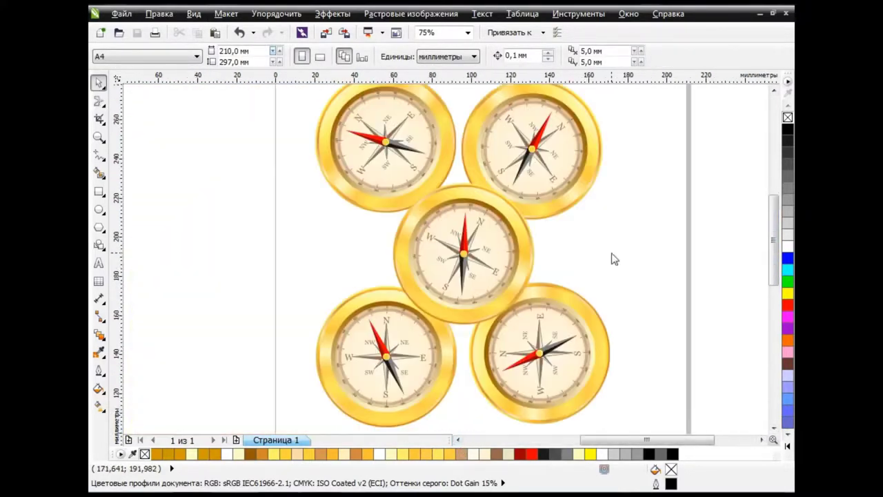
# Select the top-left compass and begin distorting it with the Smear tool.
pyautogui.click(484, 221)
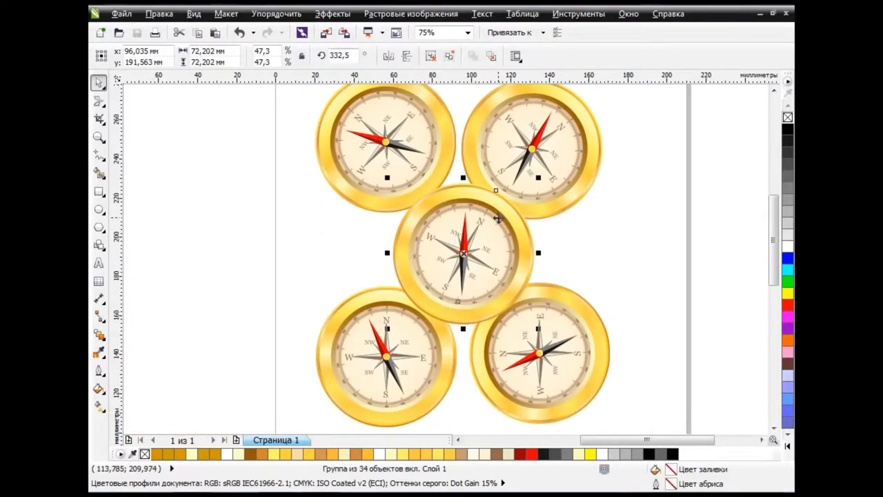
pyautogui.click(436, 162)
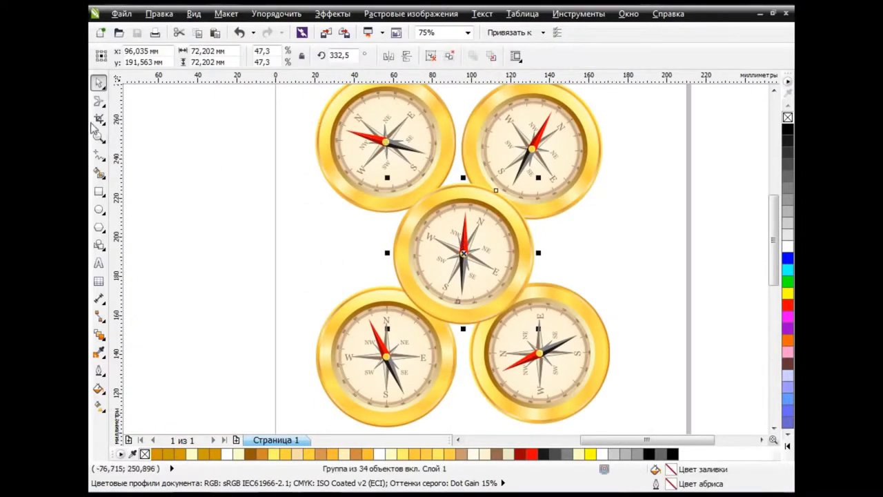
pyautogui.click(101, 103)
pyautogui.click(147, 161)
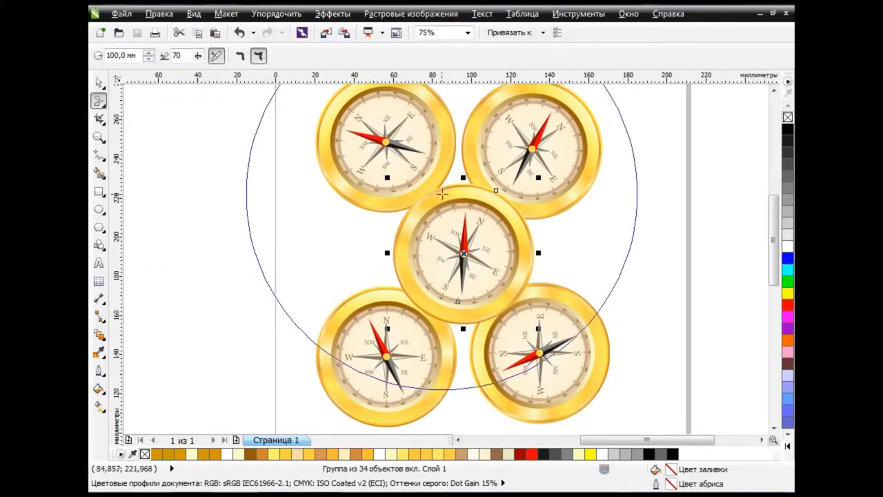
pyautogui.moveTo(434, 197)
pyautogui.mouseDown()
pyautogui.moveTo(413, 223)
pyautogui.moveTo(444, 236)
pyautogui.mouseUp()
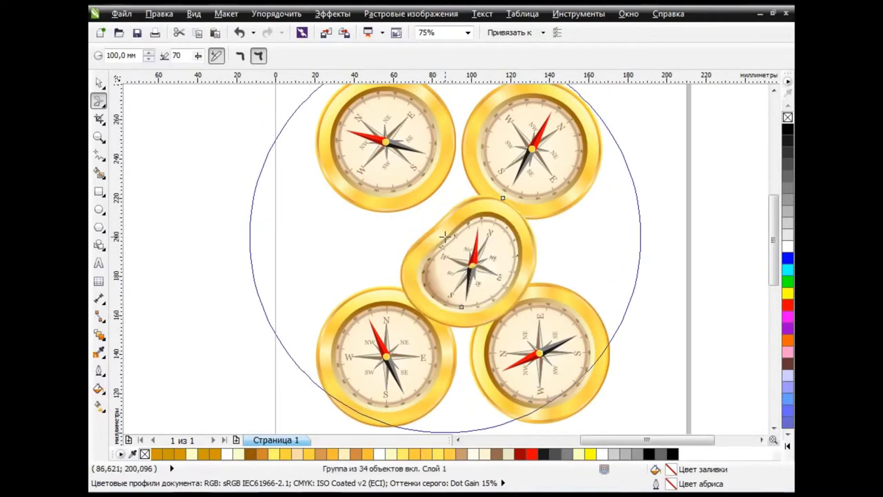
pyautogui.scroll(2, 471, 266)
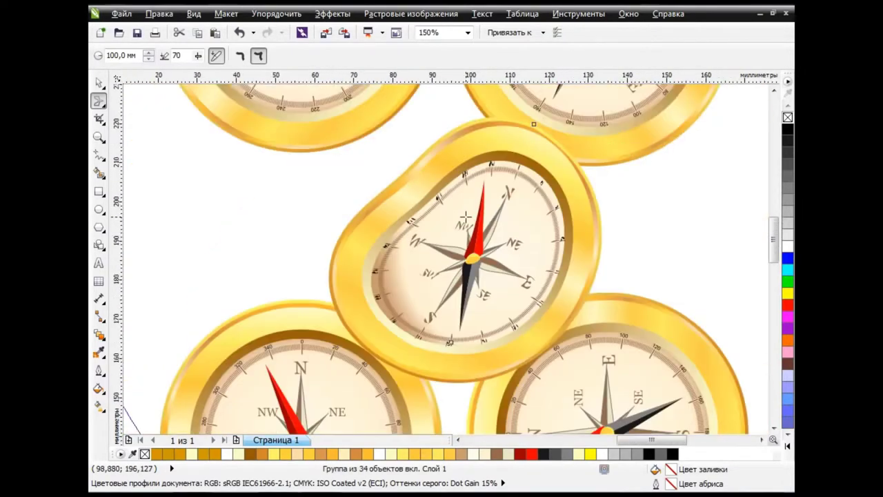
pyautogui.scroll(-2, 466, 218)
pyautogui.moveTo(476, 249)
pyautogui.mouseDown()
pyautogui.moveTo(473, 273)
pyautogui.moveTo(483, 255)
pyautogui.mouseUp()
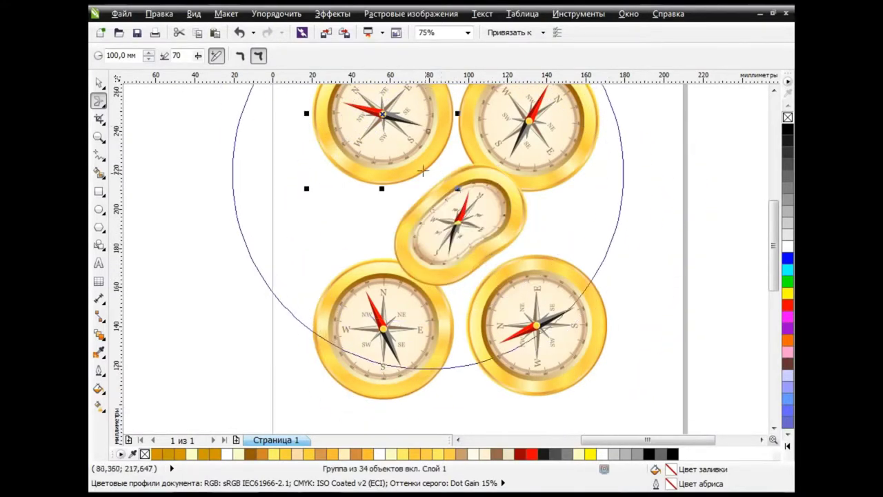
# Smear the top-left compass into a wide teardrop and move it down and right.
pyautogui.moveTo(432, 161)
pyautogui.mouseDown()
pyautogui.moveTo(349, 156)
pyautogui.moveTo(332, 185)
pyautogui.mouseUp()
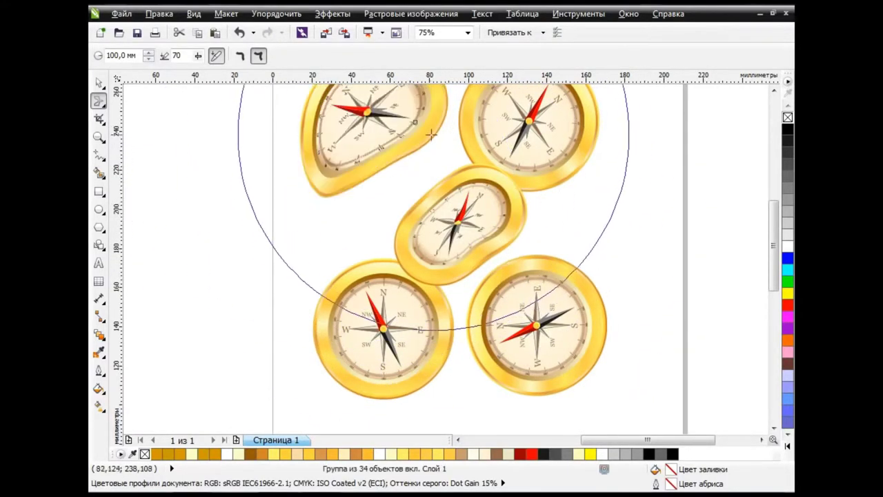
pyautogui.moveTo(452, 120); pyautogui.dragTo(483, 100)
pyautogui.scroll(2, 589, 179)
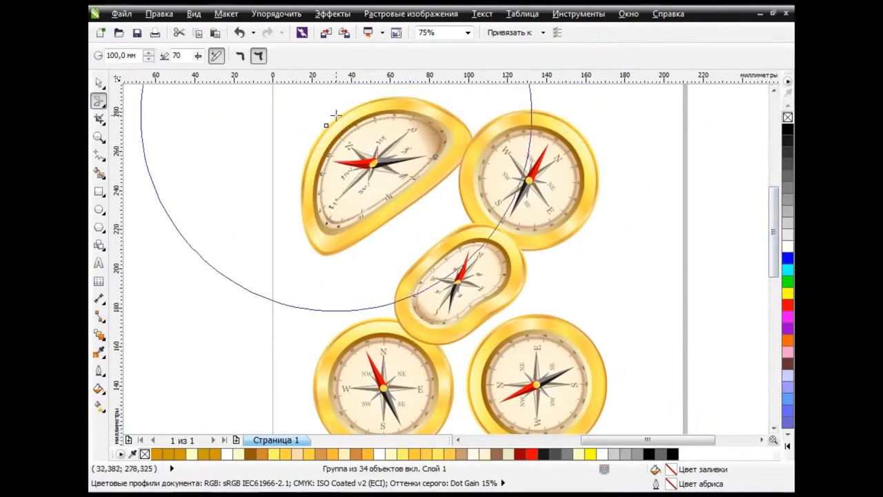
pyautogui.moveTo(304, 221); pyautogui.dragTo(345, 200)
pyautogui.moveTo(428, 141); pyautogui.dragTo(483, 110)
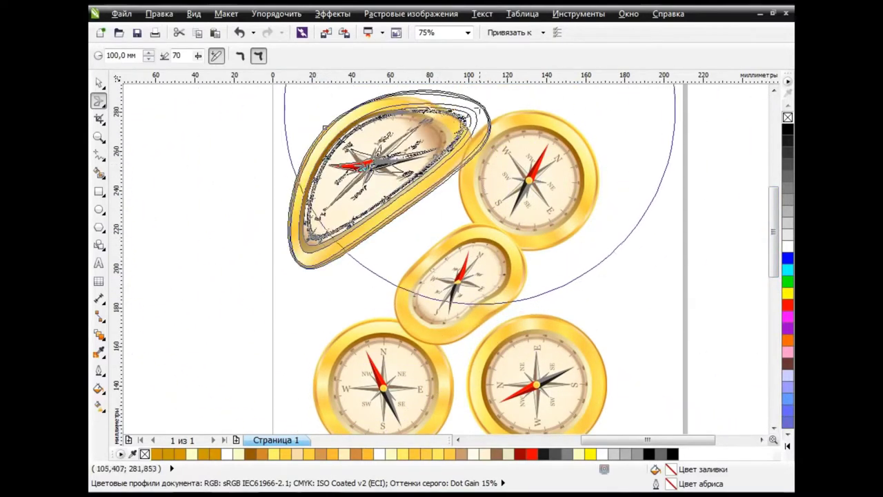
pyautogui.press('space')
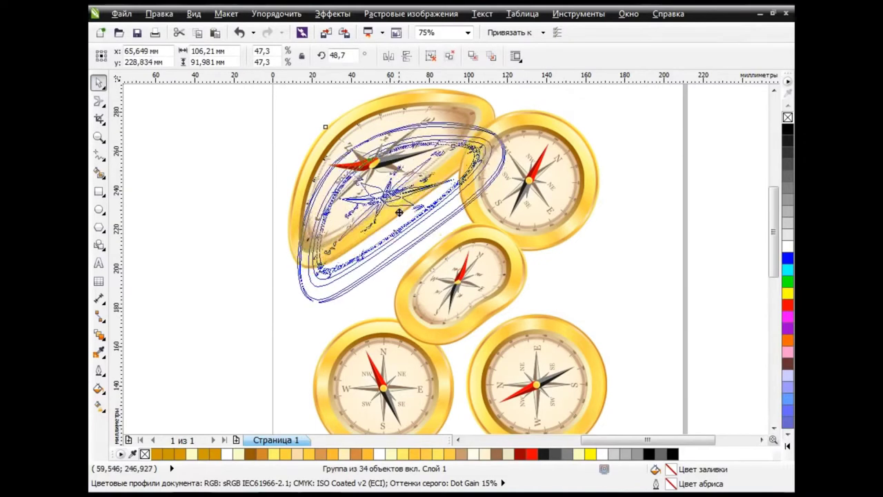
pyautogui.moveTo(359, 151); pyautogui.dragTo(399, 220)
pyautogui.scroll(-2, 772, 258)
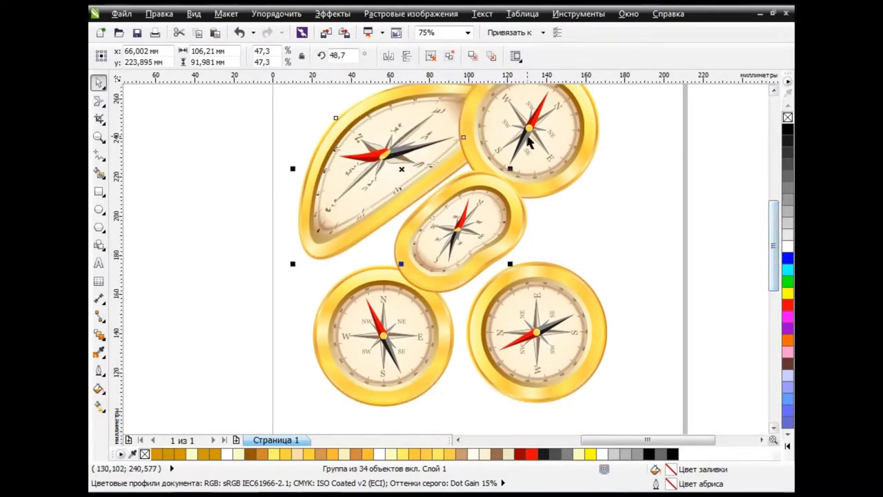
pyautogui.click(578, 152)
# Smear the top-right compass's outline into a warped blob.
pyautogui.click(99, 101)
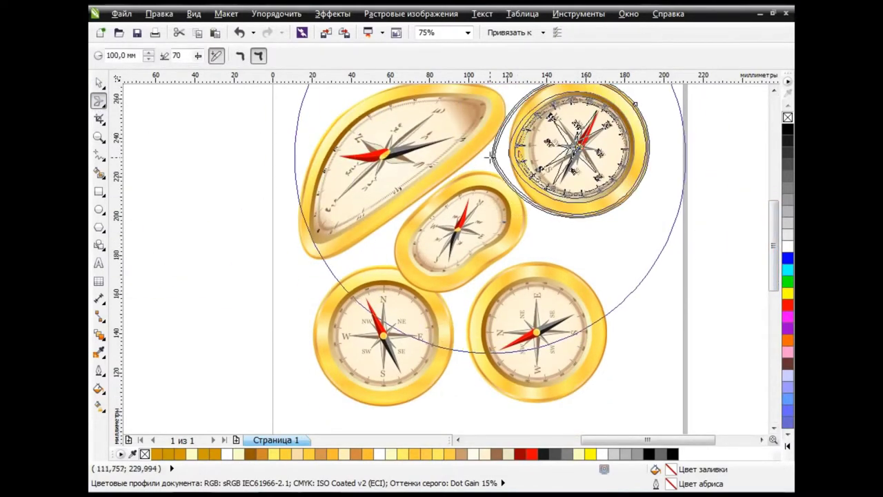
pyautogui.moveTo(535, 163)
pyautogui.mouseDown()
pyautogui.moveTo(522, 172)
pyautogui.moveTo(510, 136)
pyautogui.mouseUp()
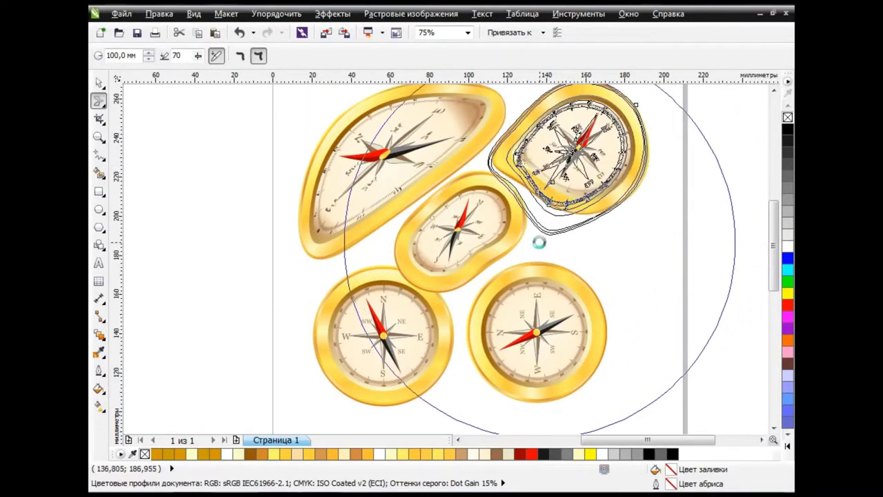
pyautogui.moveTo(509, 136)
pyautogui.mouseDown()
pyautogui.moveTo(524, 176)
pyautogui.moveTo(592, 180)
pyautogui.mouseUp()
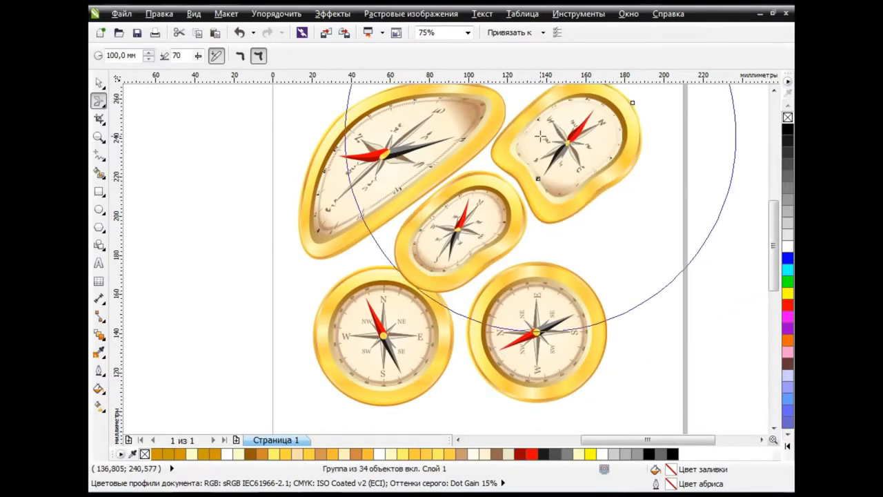
pyautogui.scroll(1, 592, 180)
pyautogui.scroll(-3, 487, 304)
pyautogui.scroll(2, 487, 305)
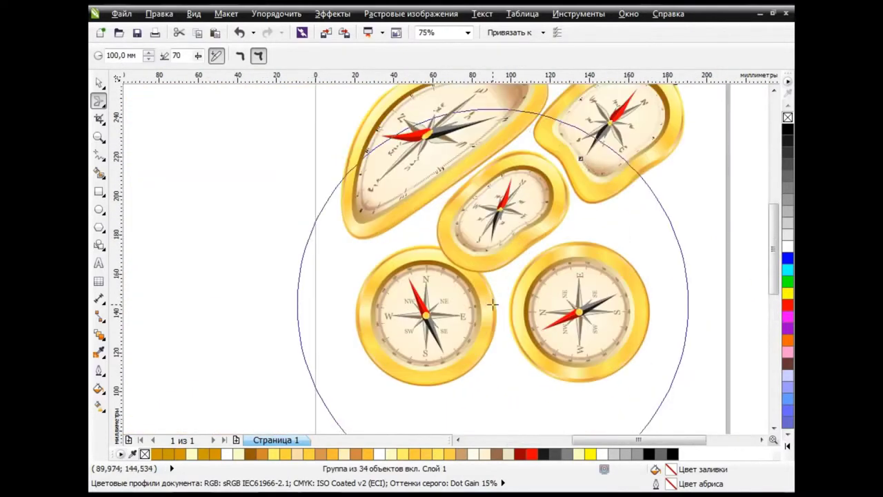
pyautogui.press('space')
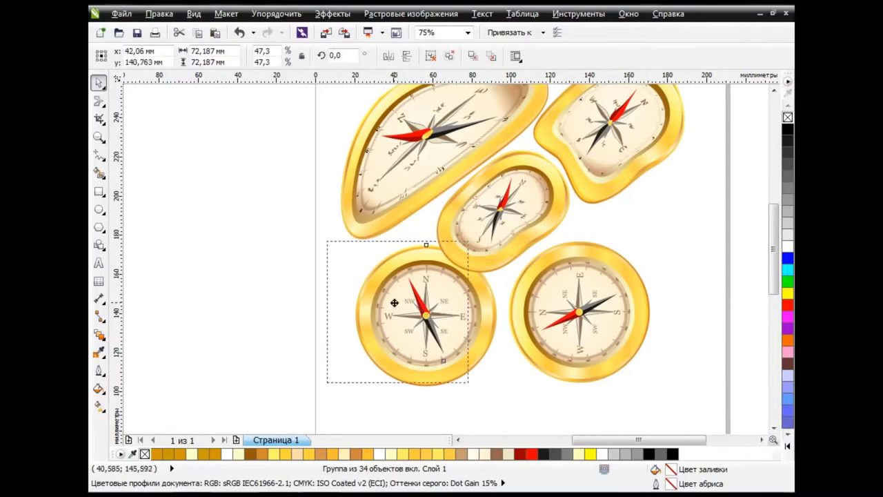
# Smear the bottom-left compass, bulging its lower-left and left edges outward.
pyautogui.click(99, 101)
pyautogui.moveTo(407, 270)
pyautogui.mouseDown()
pyautogui.moveTo(373, 239)
pyautogui.moveTo(439, 261)
pyautogui.mouseUp()
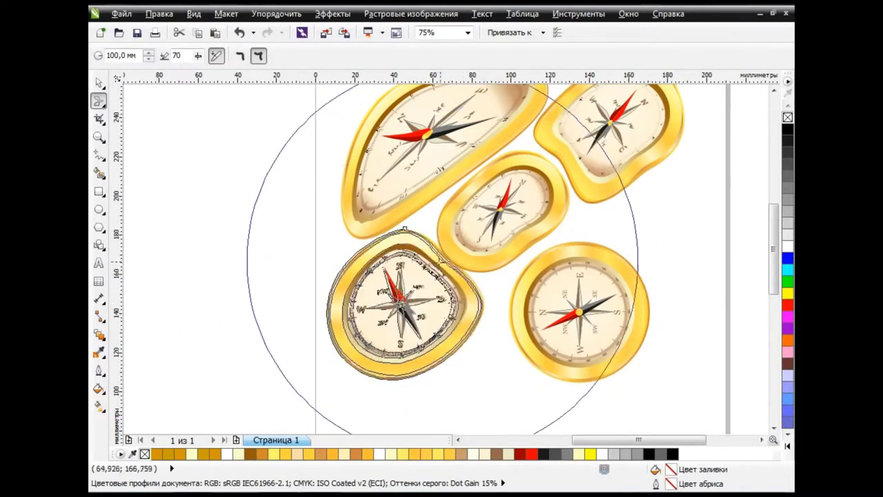
pyautogui.moveTo(338, 297); pyautogui.dragTo(390, 379)
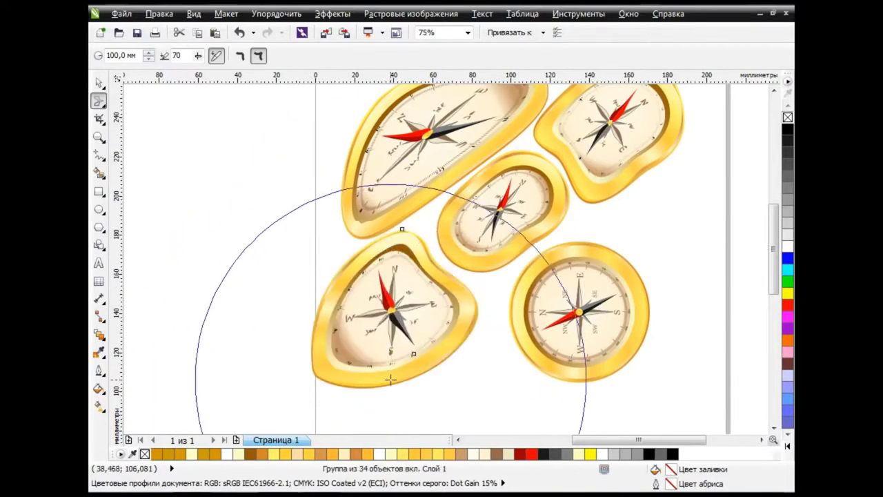
pyautogui.moveTo(359, 325); pyautogui.dragTo(290, 337)
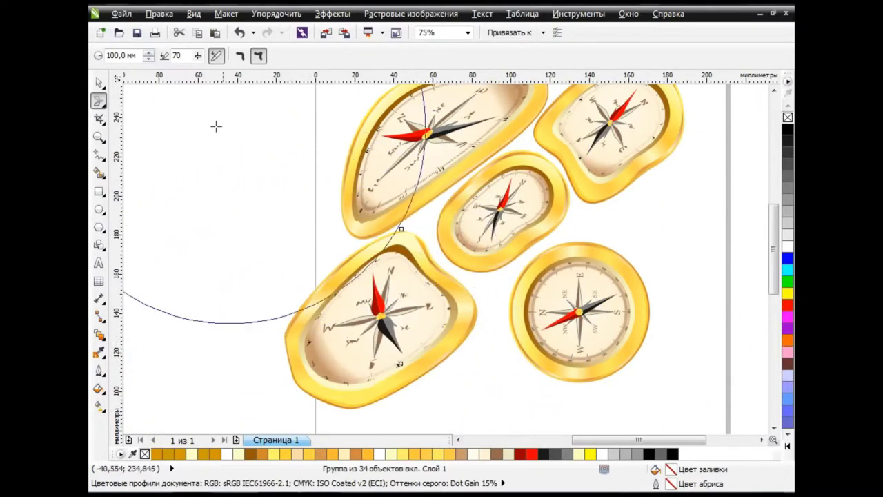
pyautogui.press('space')
# Nudge the bottom-right compass up-left and smear it into a long leaf shape.
pyautogui.moveTo(580, 304); pyautogui.dragTo(577, 294)
pyautogui.press('space')
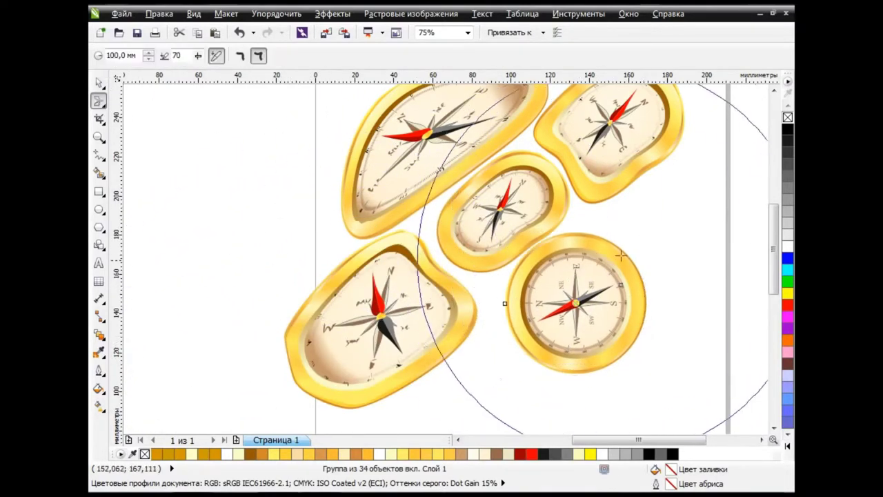
pyautogui.moveTo(621, 255); pyautogui.dragTo(669, 200)
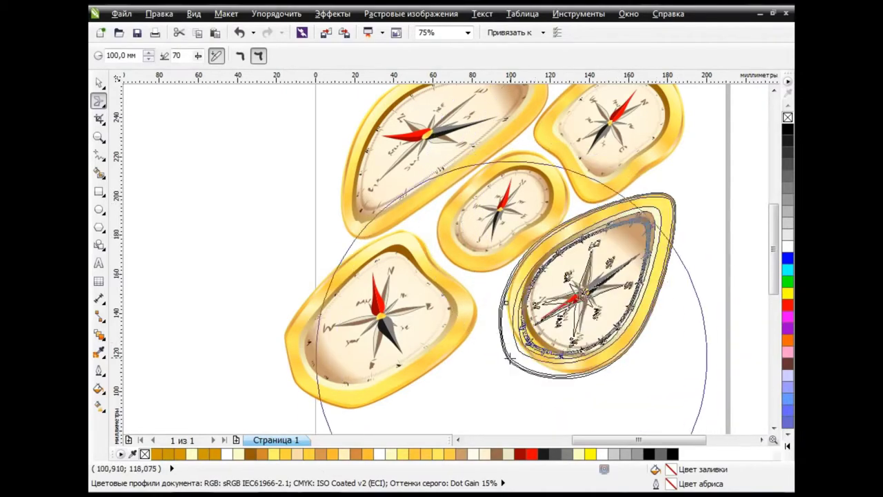
pyautogui.moveTo(510, 358); pyautogui.dragTo(487, 346)
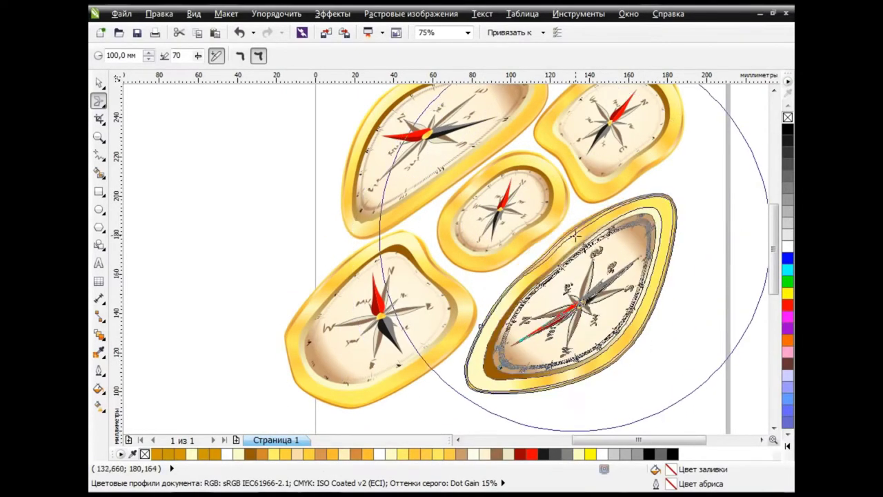
pyautogui.moveTo(609, 343); pyautogui.dragTo(612, 339)
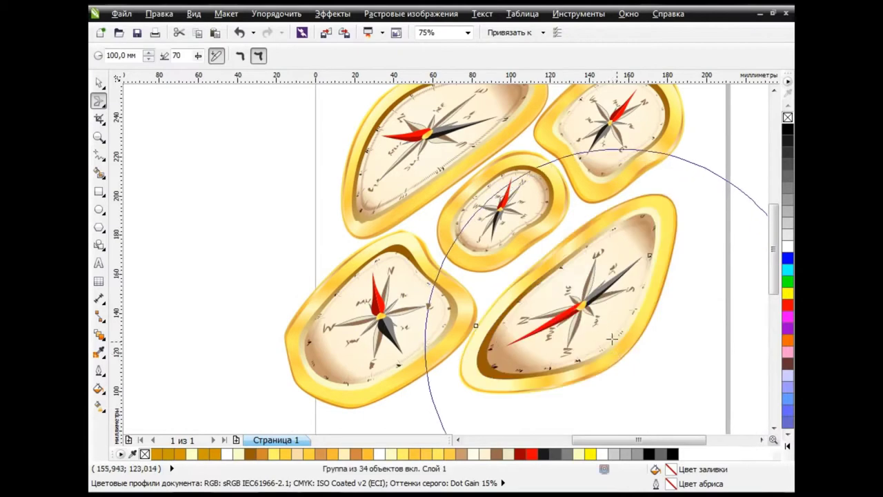
pyautogui.press('space')
pyautogui.scroll(-2, 630, 240)
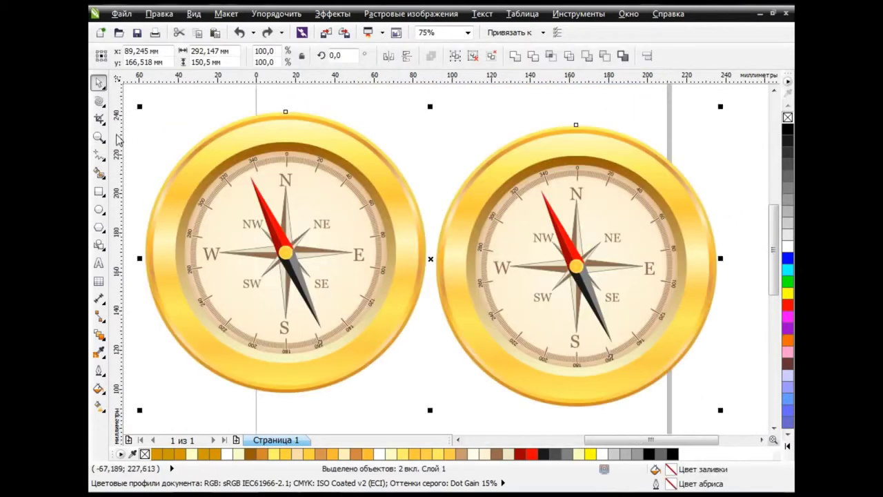
# Twirl the two round compasses at rate 20 around a point between them.
pyautogui.click(100, 102)
pyautogui.click(169, 174)
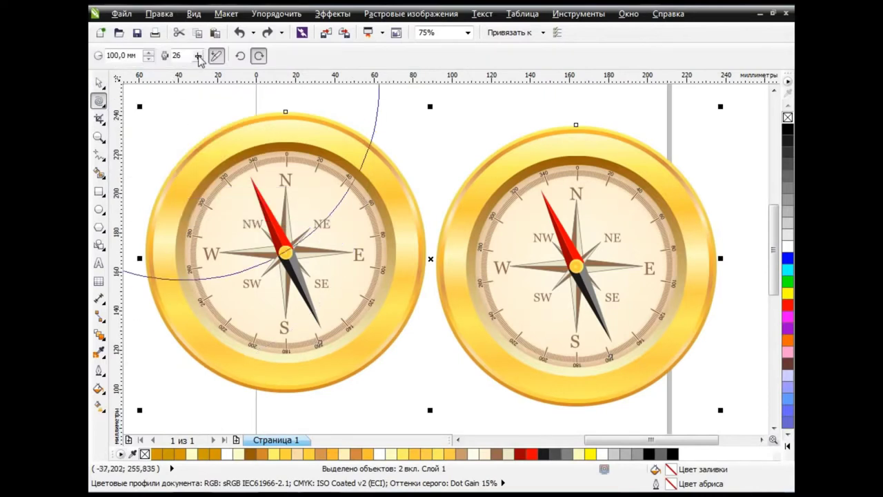
pyautogui.write('20')
pyautogui.press('Return')
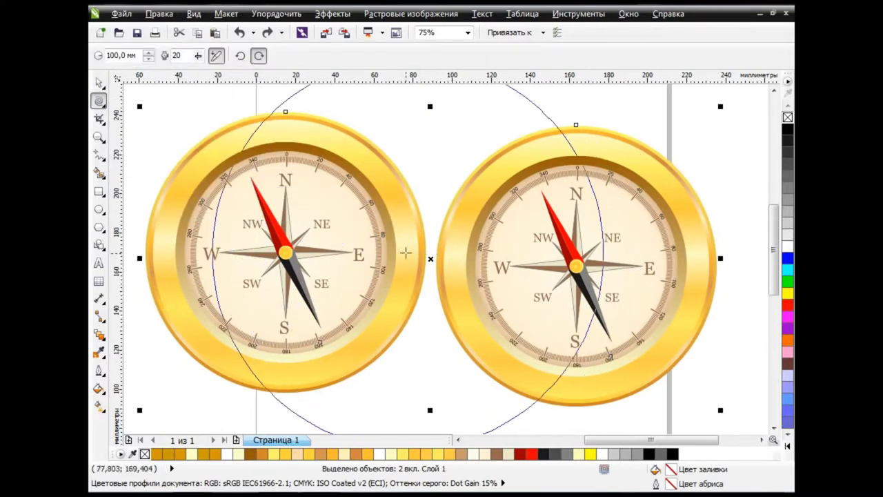
pyautogui.moveTo(426, 245); pyautogui.dragTo(430, 256)
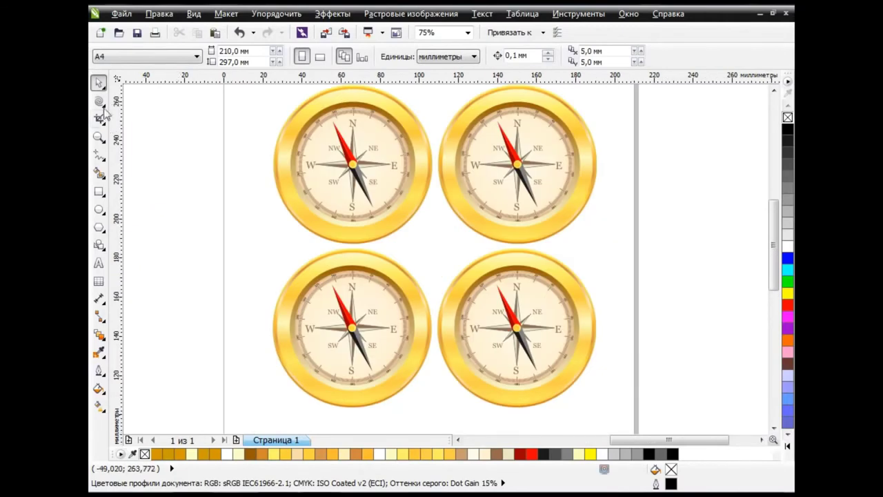
# Twirl the four compasses around the grid's centre into one gold pinwheel.
pyautogui.click(103, 112)
pyautogui.click(162, 162)
pyautogui.click(103, 112)
pyautogui.click(161, 162)
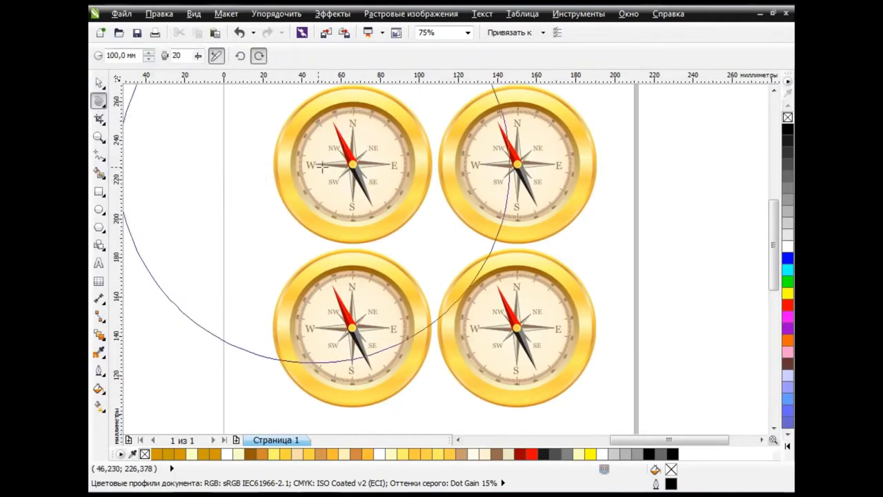
pyautogui.moveTo(436, 241); pyautogui.dragTo(434, 241)
pyautogui.click(97, 83)
pyautogui.press('Escape')
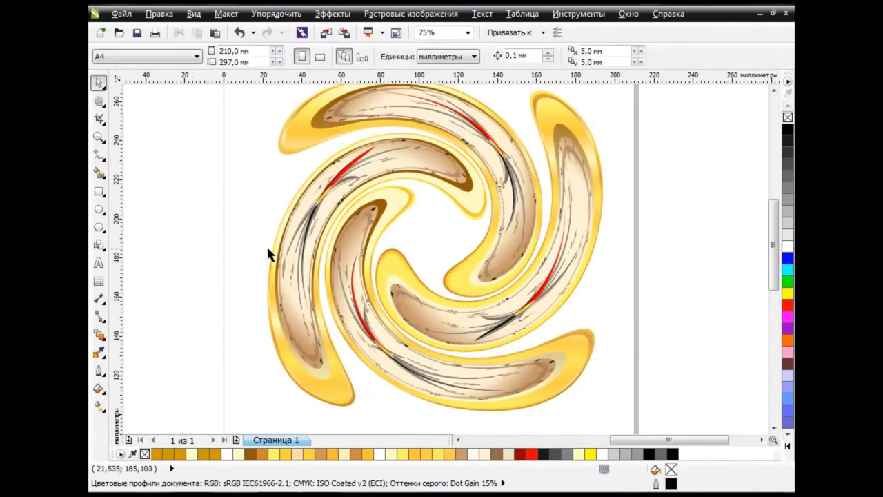